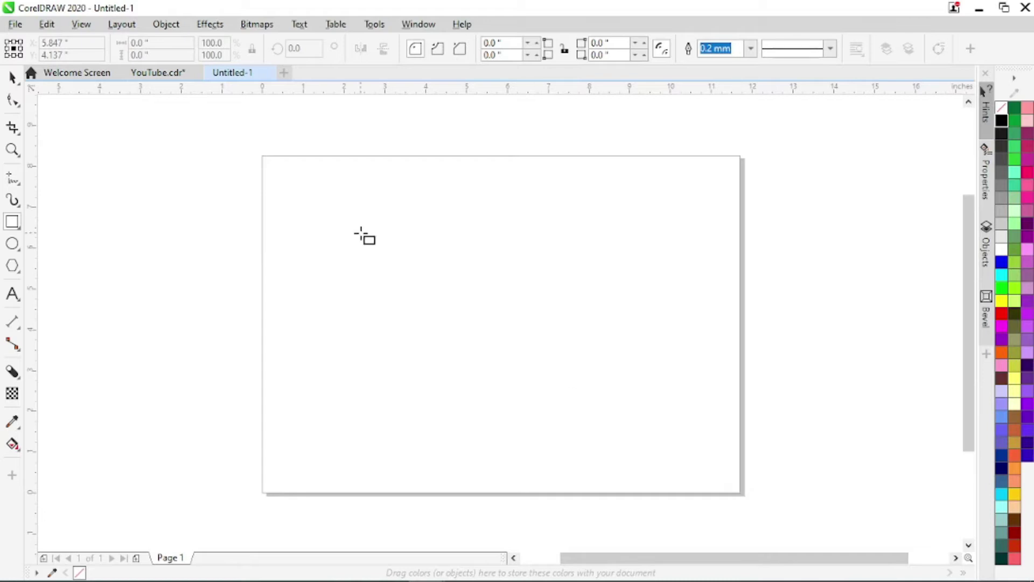
{"action": "left_click_drag", "start_coordinate": [262, 157], "coordinate": [286, 168]}
{"action": "mouse_move", "coordinate": [330, 192]}
{"action": "left_mouse_down"}
{"action": "mouse_move", "coordinate": [704, 434]}
{"action": "mouse_move", "coordinate": [739, 479]}
{"action": "left_mouse_up"}
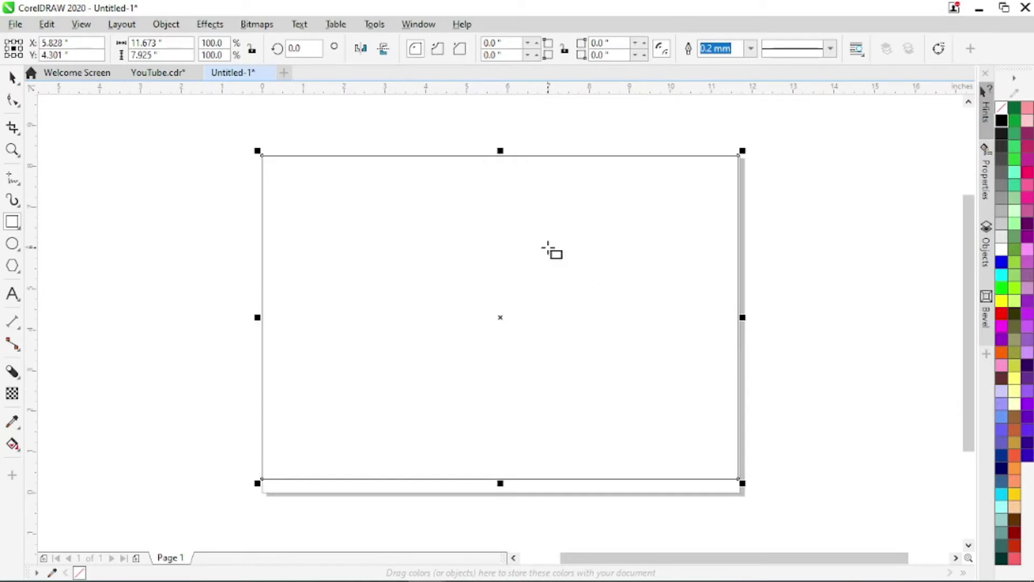
{"action": "key", "text": "Delete"}
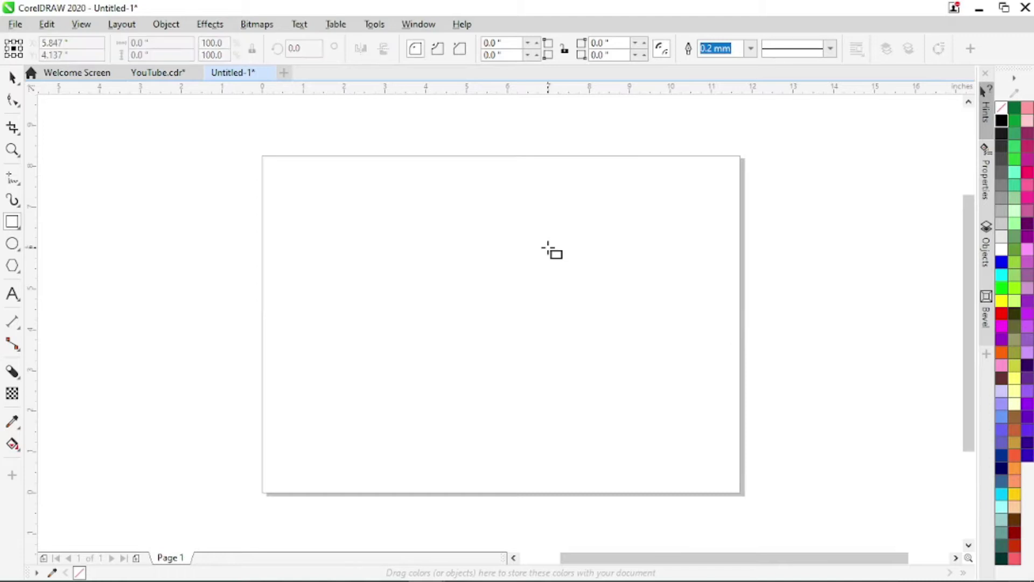
- Create a rectangle that exactly matches the page size and fill it with blue
{"action": "double_click", "coordinate": [13, 223]}
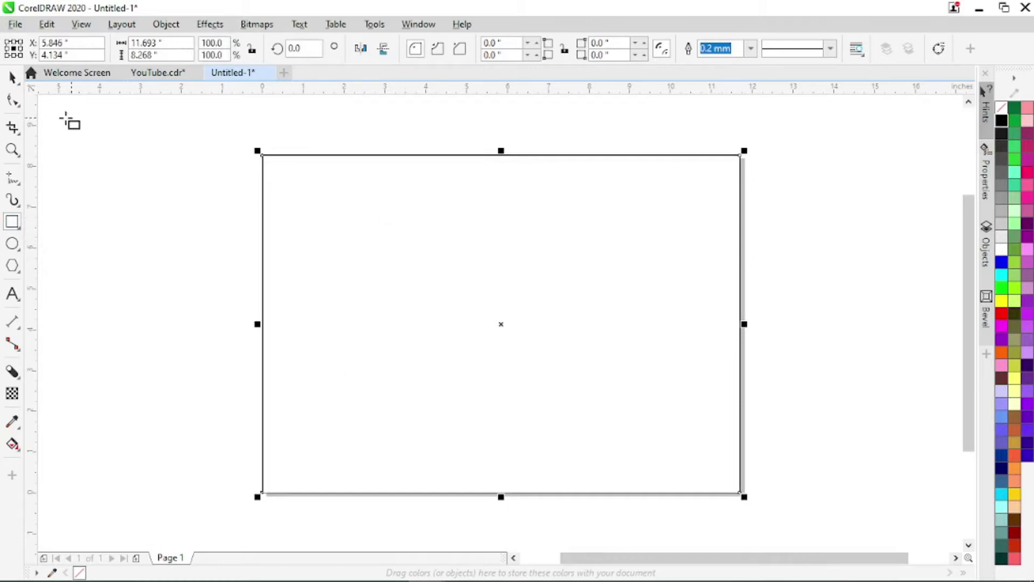
{"action": "left_click", "coordinate": [11, 79]}
{"action": "left_click", "coordinate": [1000, 121]}
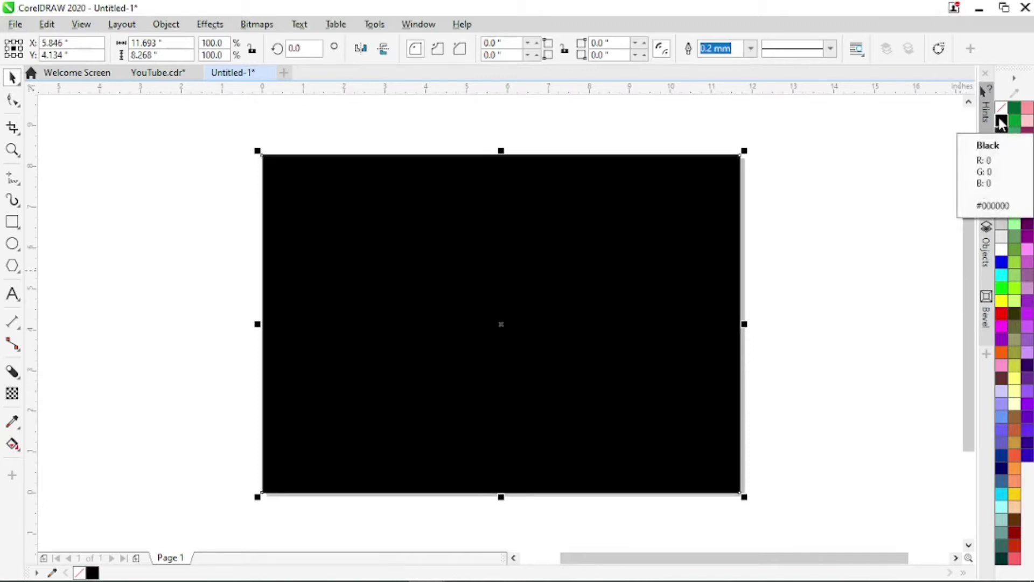
{"action": "left_click", "coordinate": [1001, 263]}
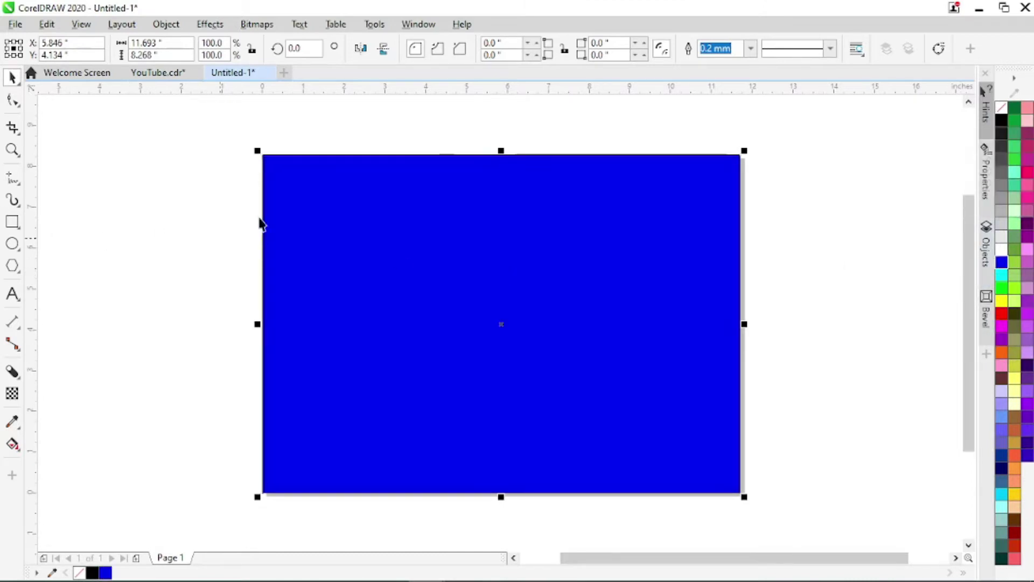
- Make a copy of the blue rectangle shrunk to a strip about 1.64 in high along the page's lower edge, and fill it green
{"action": "left_click", "coordinate": [506, 144]}
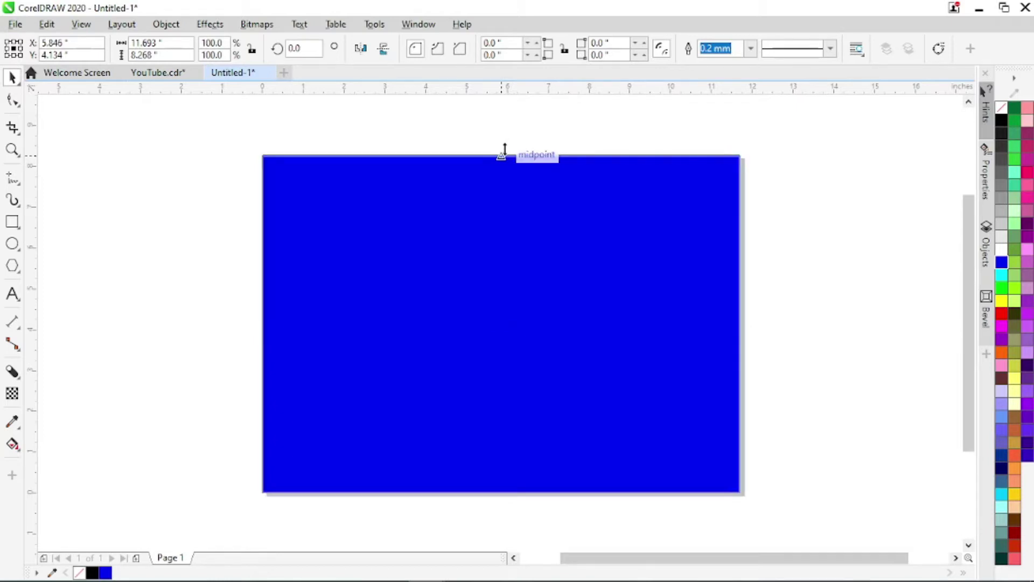
{"action": "left_click_drag", "start_coordinate": [504, 155], "coordinate": [467, 416]}
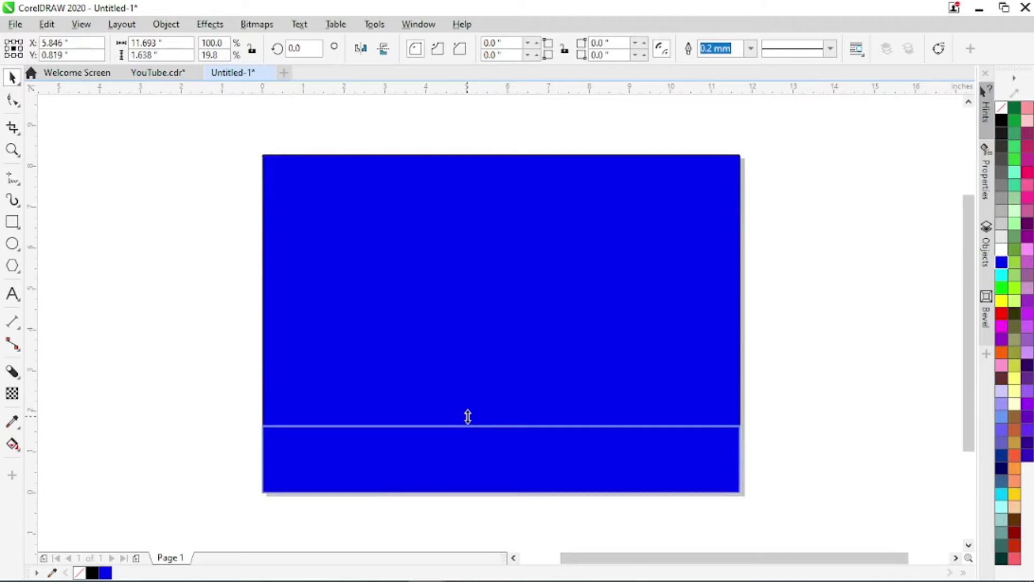
{"action": "left_click_drag", "start_coordinate": [467, 417], "coordinate": [470, 423]}
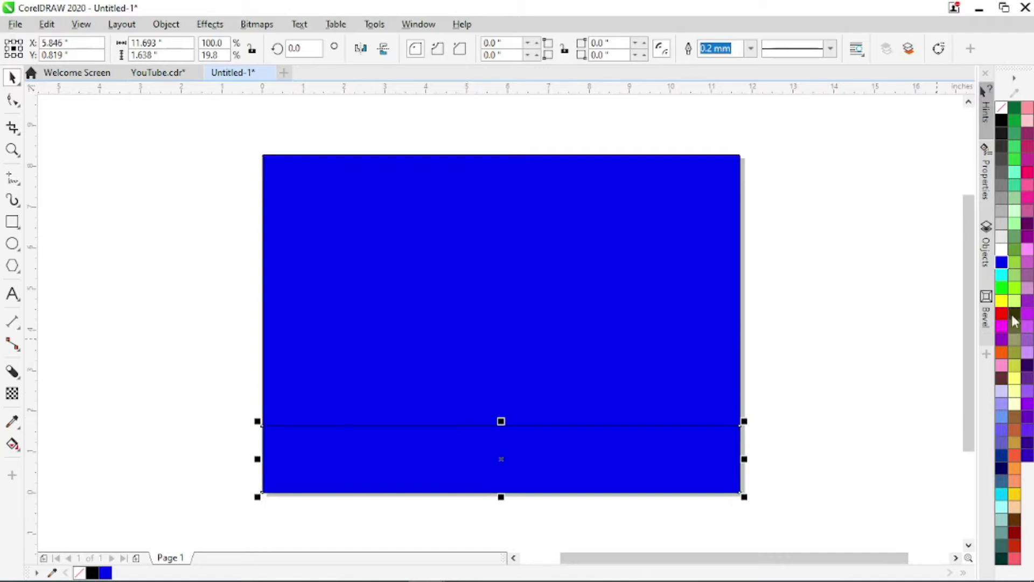
{"action": "left_click", "coordinate": [1004, 290]}
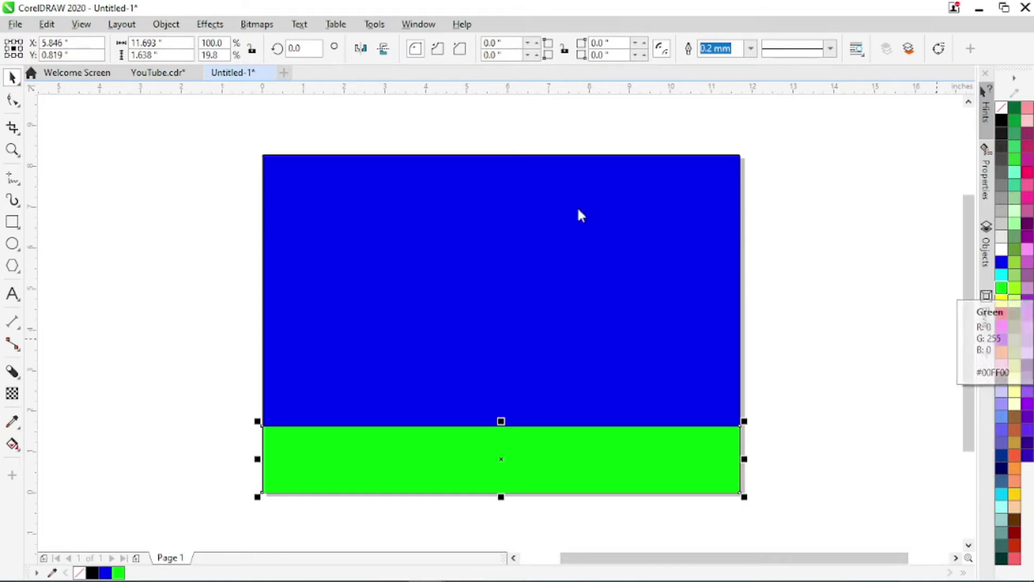
- Convert the green strip to curves and turn its straight upper edge into a curve segment
{"action": "left_click", "coordinate": [12, 101]}
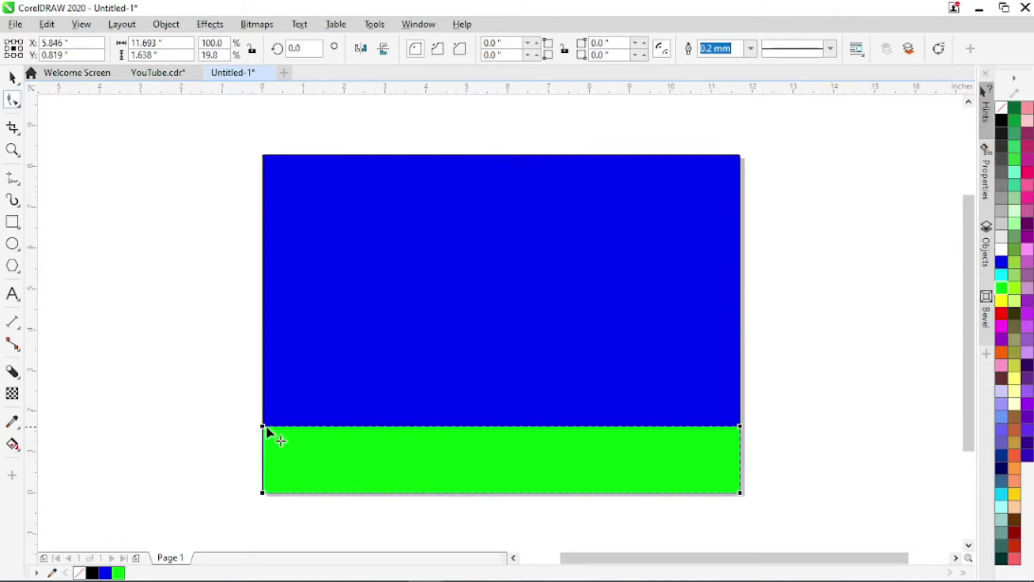
{"action": "right_click", "coordinate": [398, 459]}
{"action": "left_click", "coordinate": [330, 459]}
{"action": "right_click", "coordinate": [330, 461]}
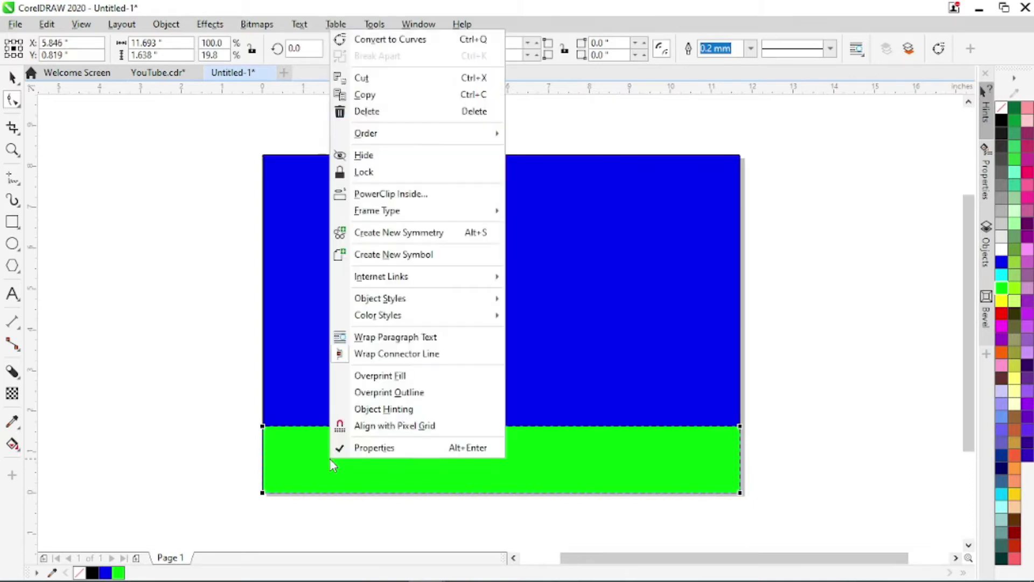
{"action": "left_click", "coordinate": [417, 43]}
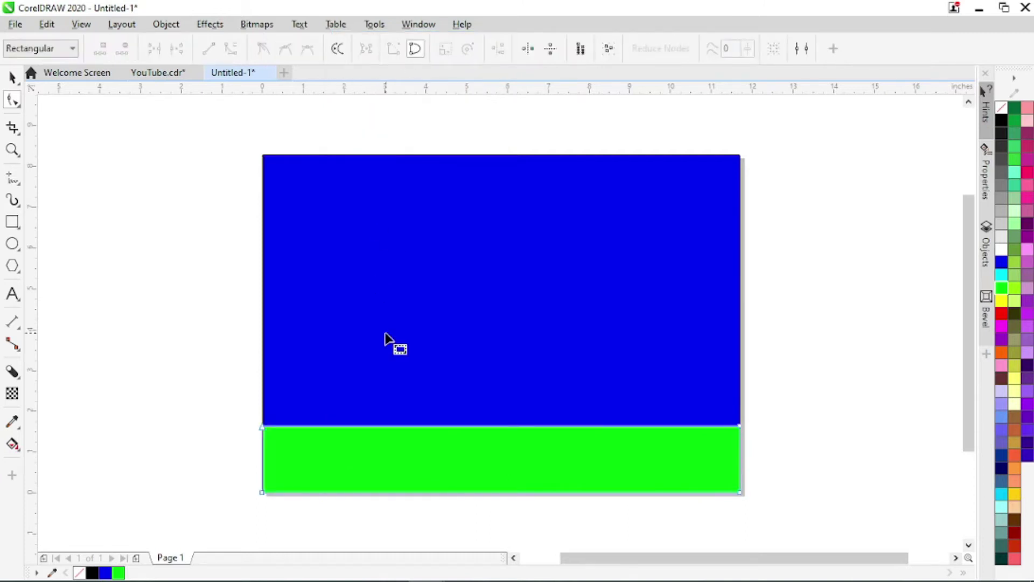
{"action": "left_click", "coordinate": [471, 426]}
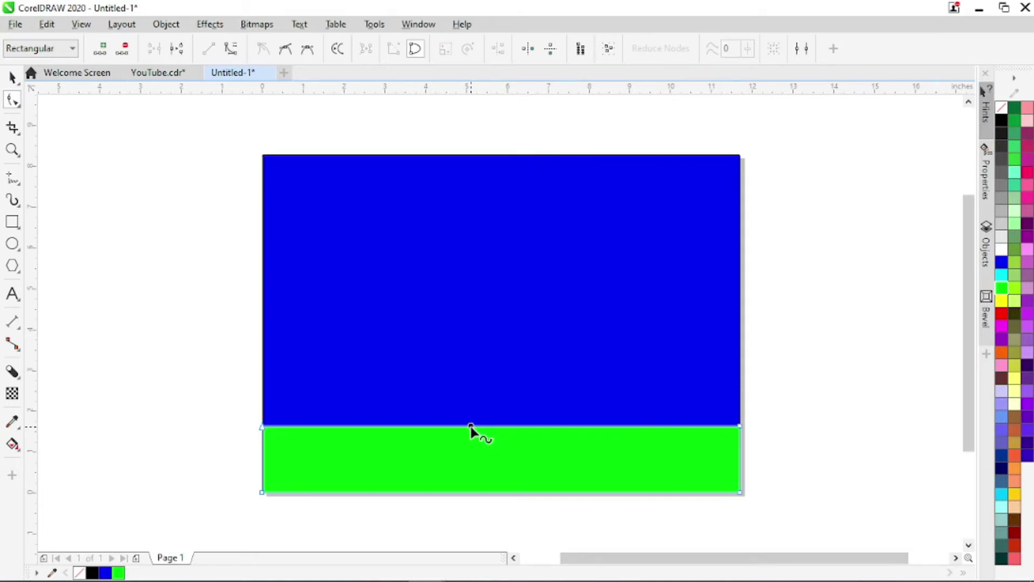
{"action": "left_click", "coordinate": [232, 53]}
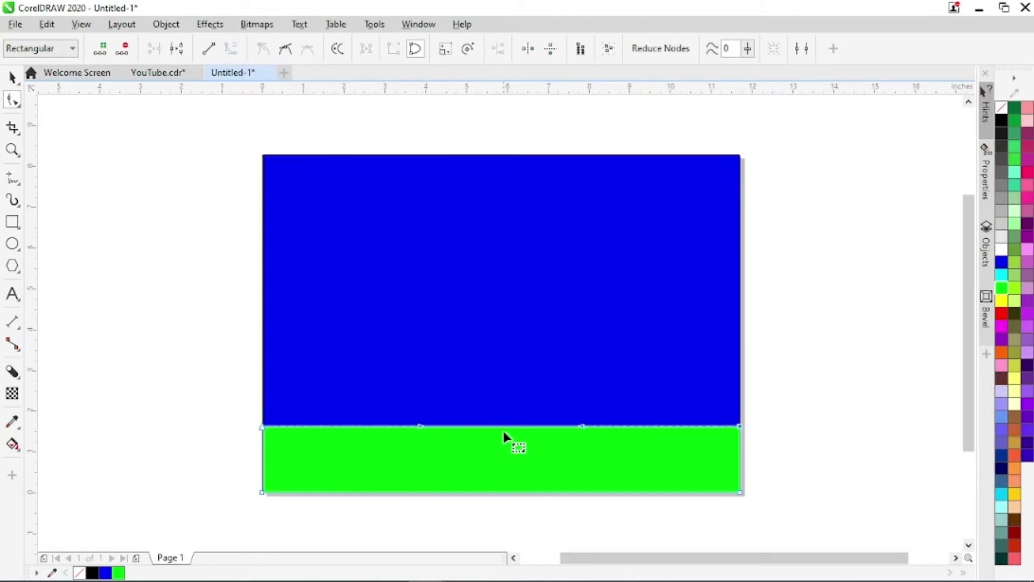
{"action": "left_click_drag", "start_coordinate": [496, 426], "coordinate": [521, 462]}
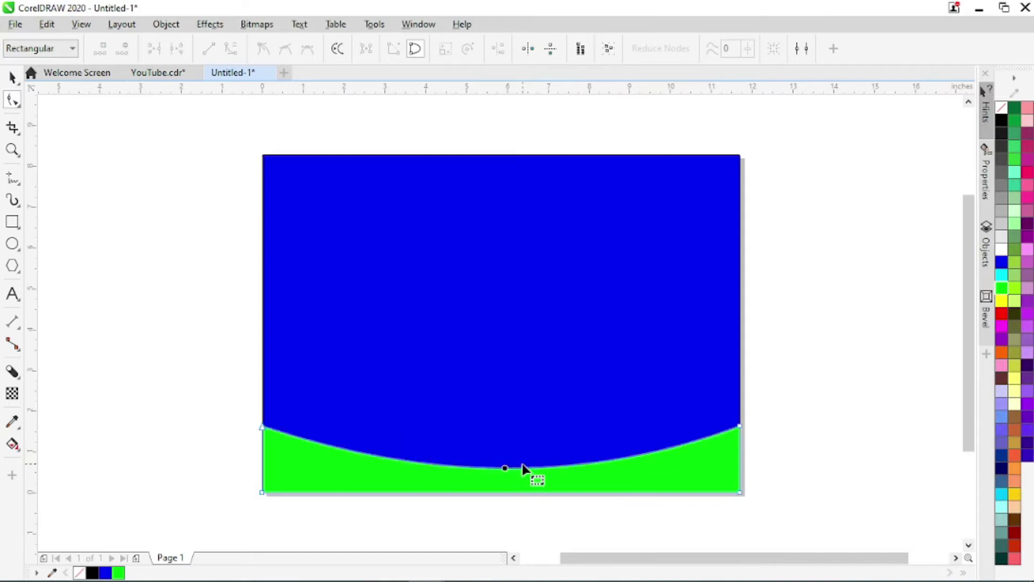
{"action": "key", "text": "ctrl+z"}
{"action": "left_click", "coordinate": [496, 427]}
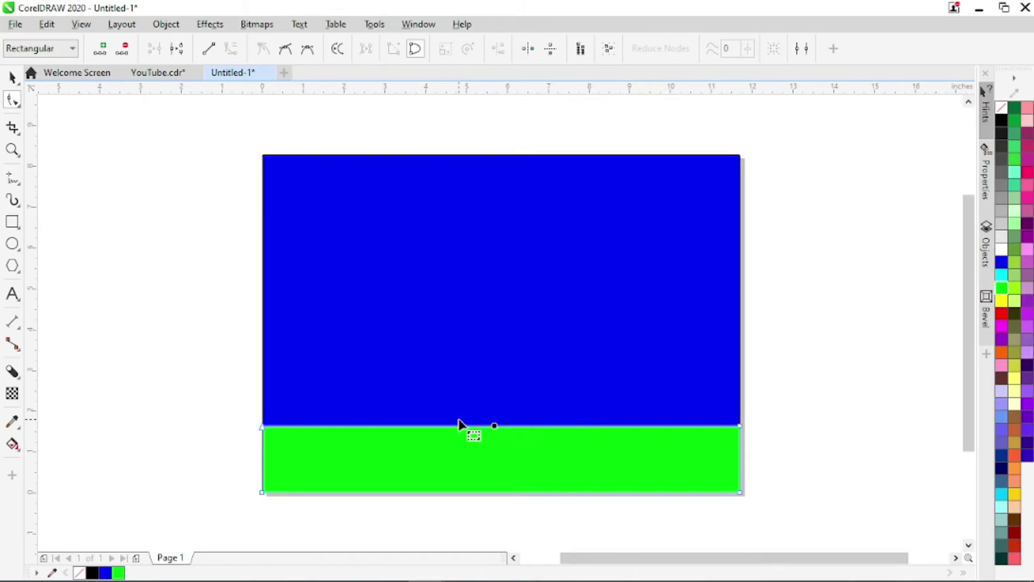
{"action": "left_click", "coordinate": [477, 426]}
{"action": "left_click", "coordinate": [477, 426]}
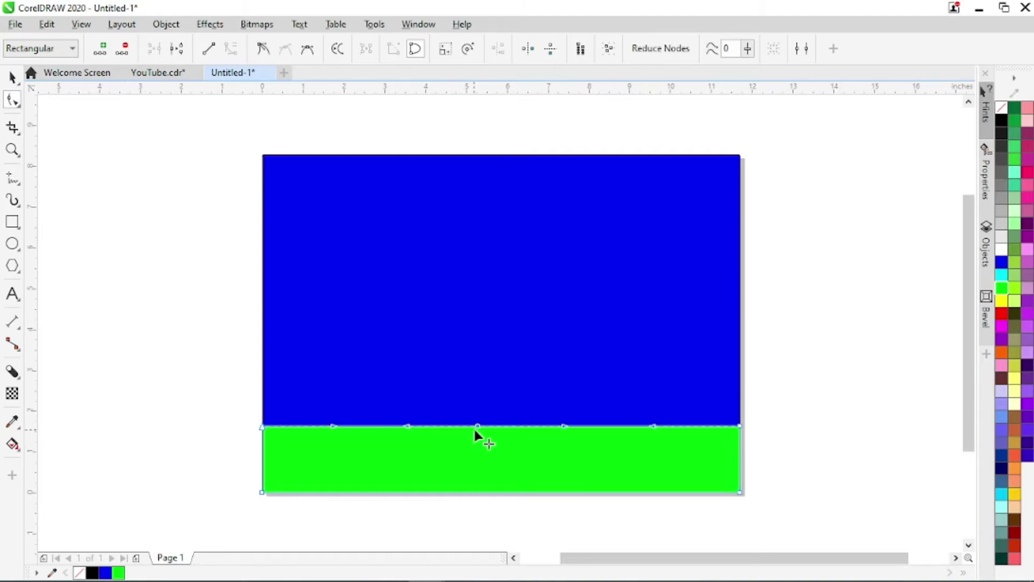
{"action": "left_click_drag", "start_coordinate": [409, 429], "coordinate": [410, 451]}
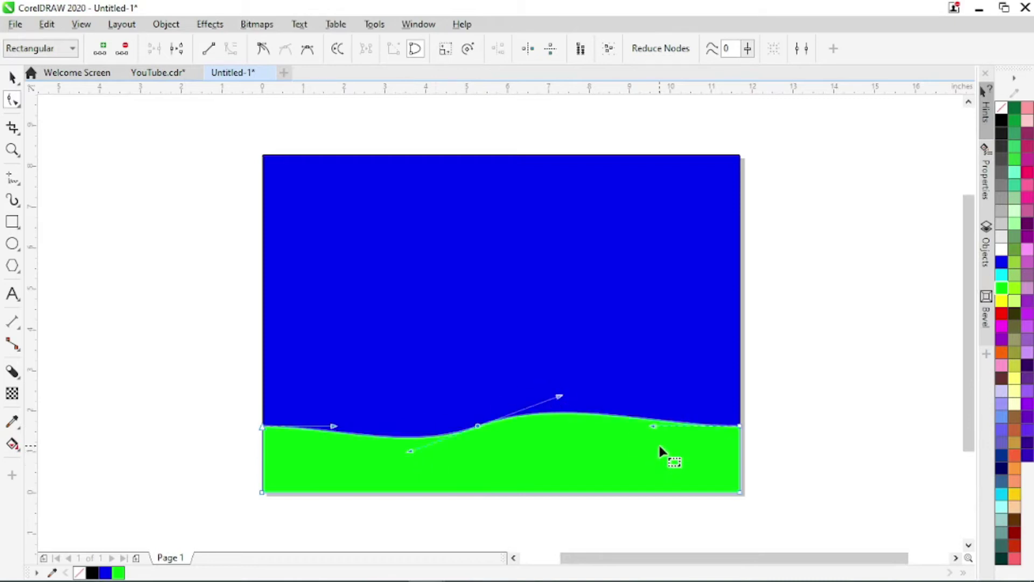
{"action": "left_click_drag", "start_coordinate": [654, 426], "coordinate": [656, 456]}
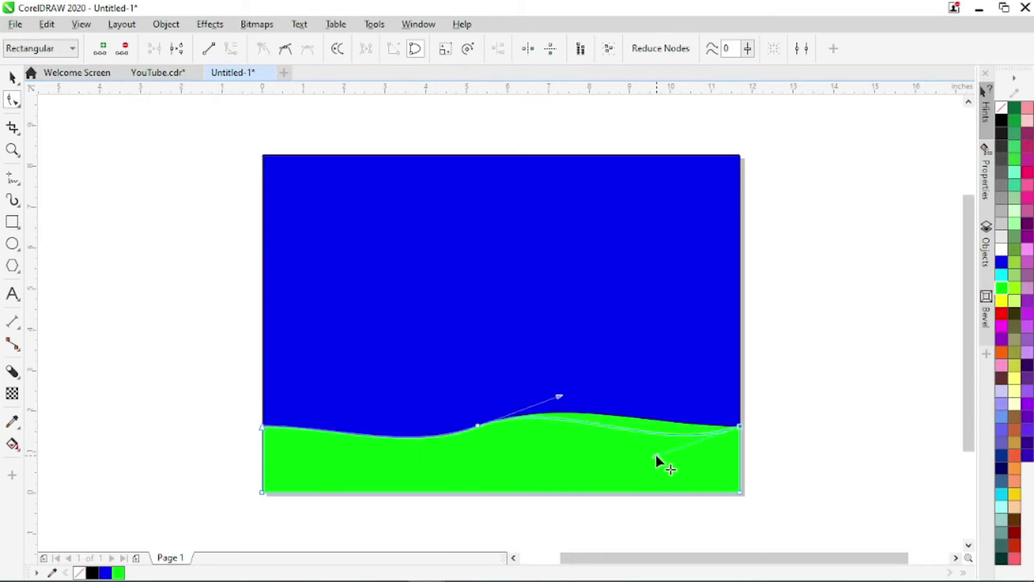
{"action": "key", "text": "ctrl+z"}
{"action": "key", "text": "ctrl+z"}
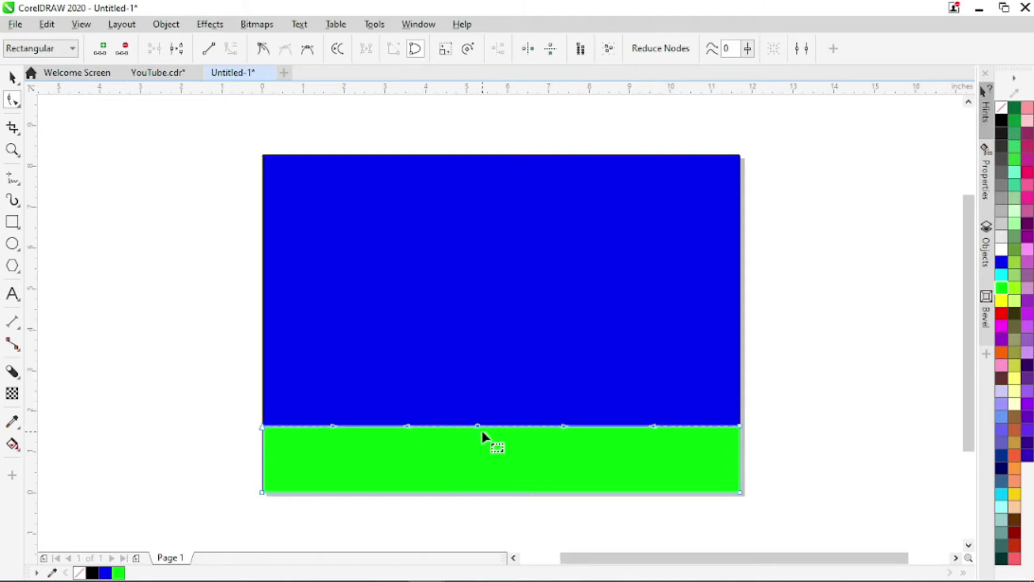
{"action": "key", "text": "ctrl+z"}
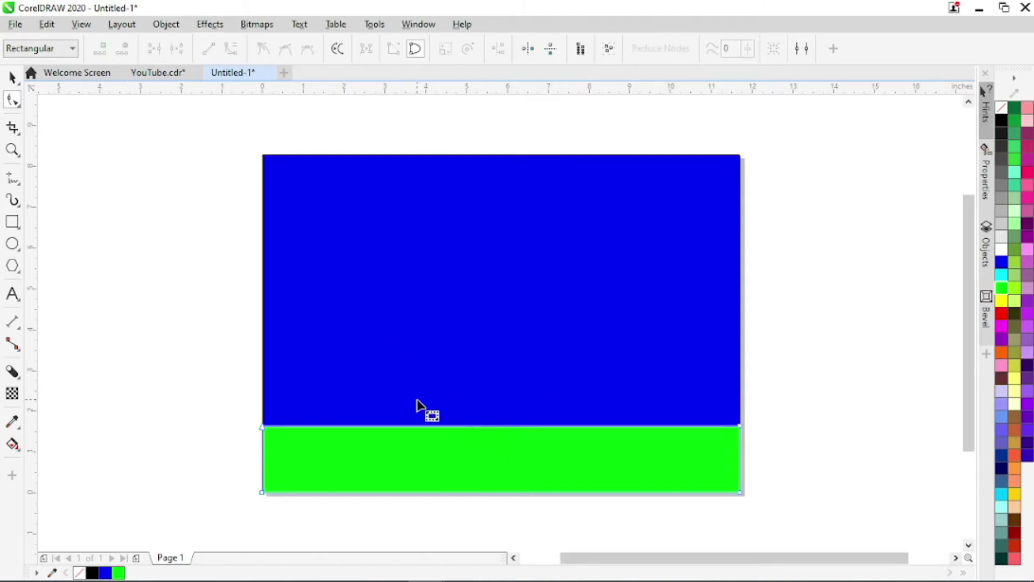
- Add a node near the middle of the green strip's upper edge and pull it down to form a shallow dip
{"action": "left_click", "coordinate": [456, 425]}
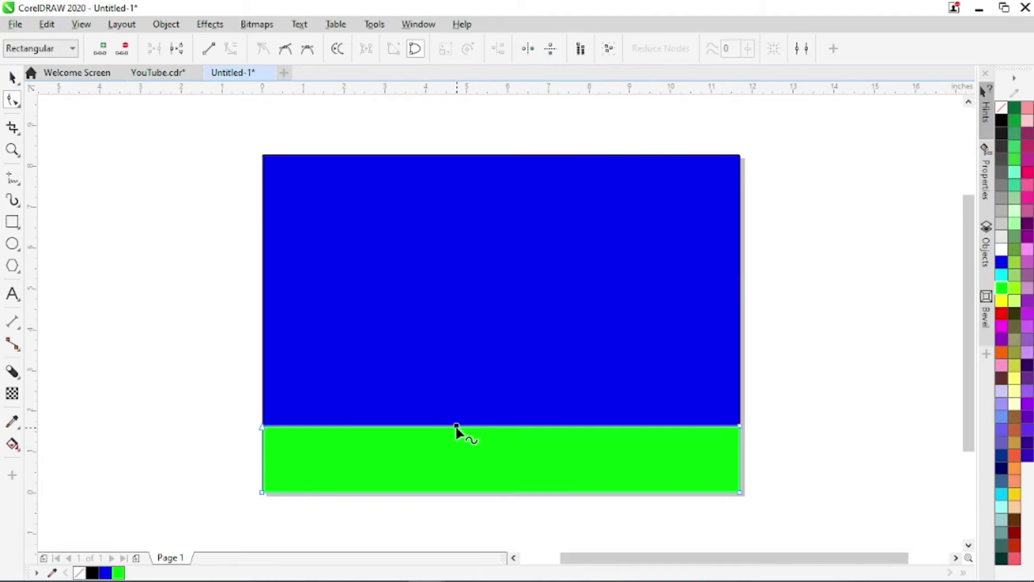
{"action": "left_click", "coordinate": [99, 50]}
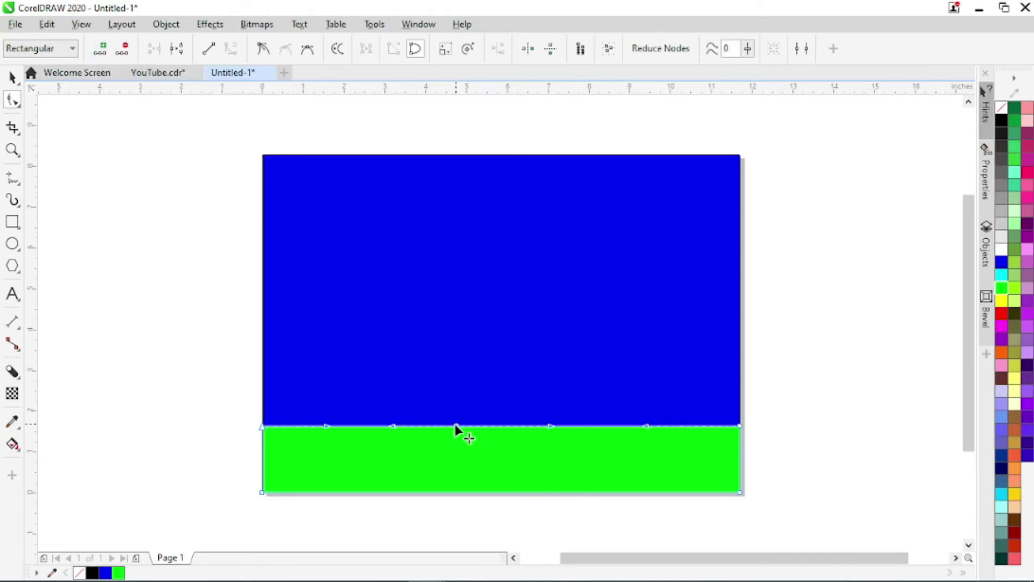
{"action": "left_click_drag", "start_coordinate": [455, 426], "coordinate": [457, 456]}
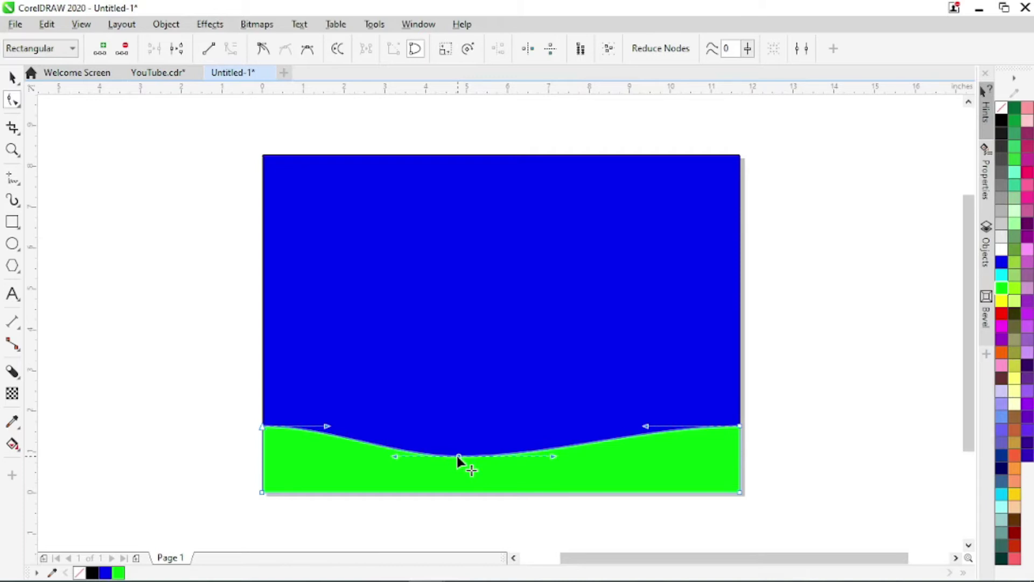
{"action": "key", "text": "ctrl+z"}
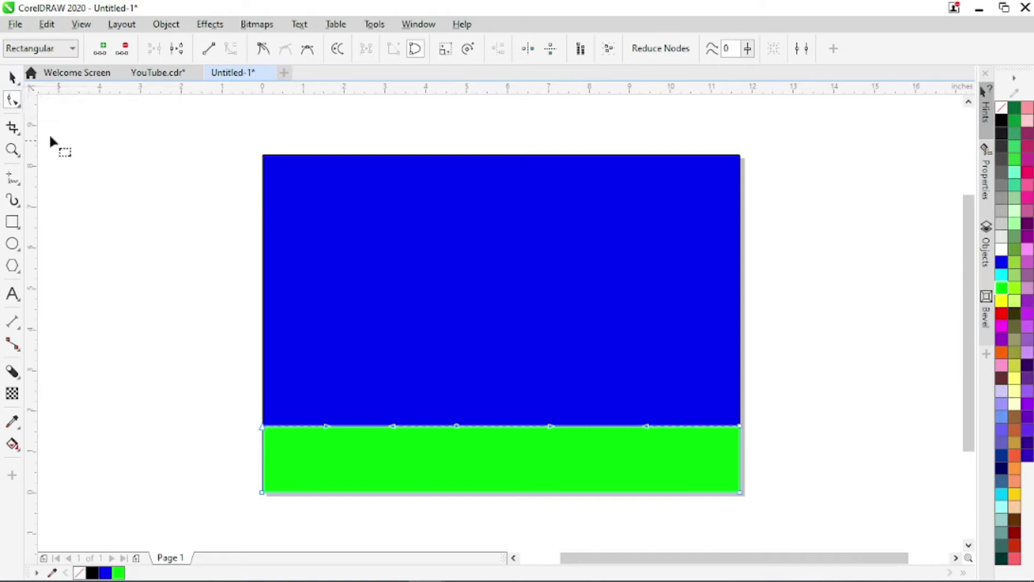
{"action": "left_click", "coordinate": [14, 78]}
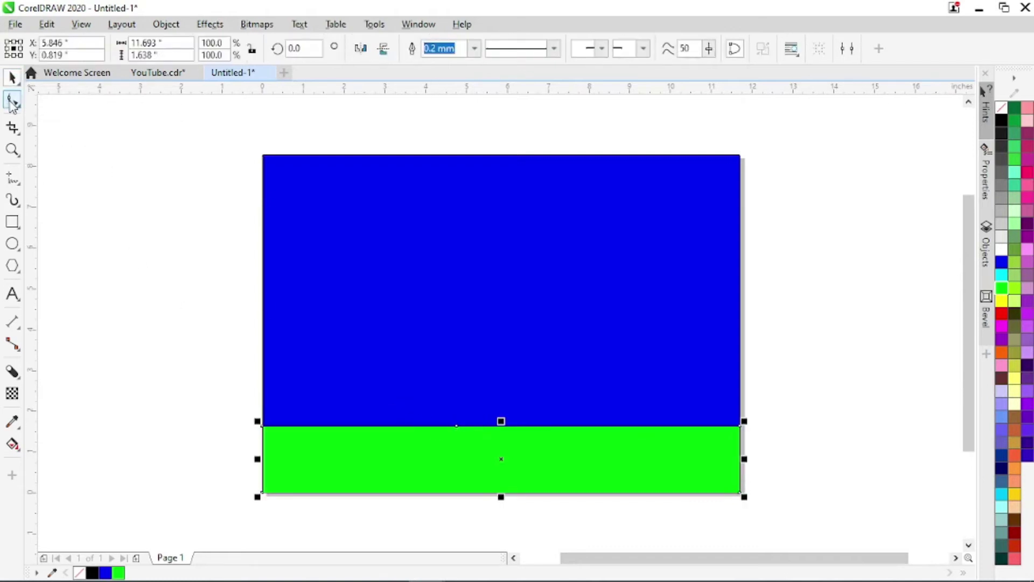
{"action": "left_click", "coordinate": [12, 101]}
{"action": "left_click_drag", "start_coordinate": [458, 425], "coordinate": [468, 451]}
{"action": "left_click", "coordinate": [11, 77]}
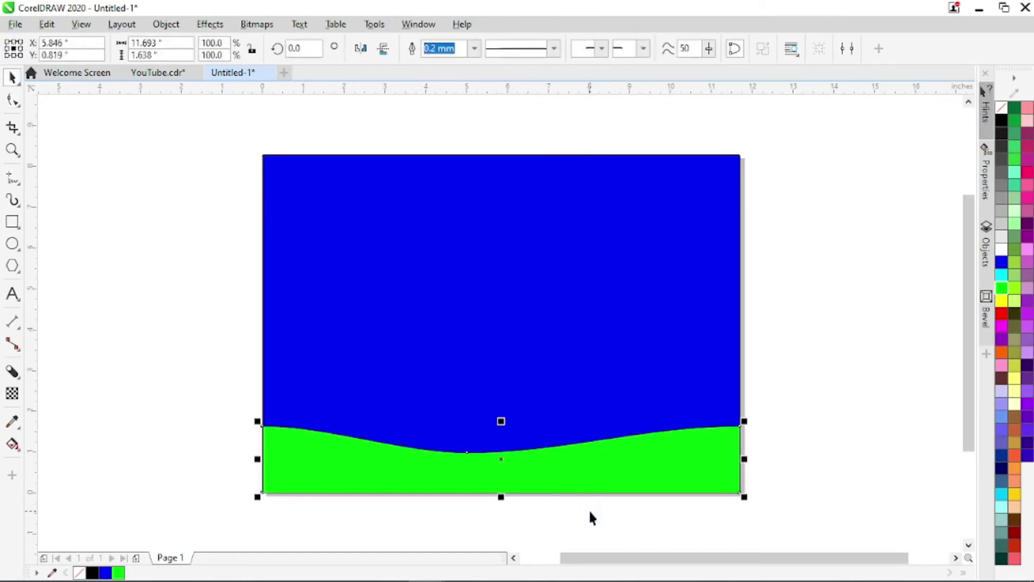
- Duplicate the curved green strip in place and nudge the copy up by about 0.08 in
{"action": "key", "text": "Up"}
{"action": "key", "text": "Up"}
{"action": "key", "text": "Up"}
{"action": "key", "text": "Up"}
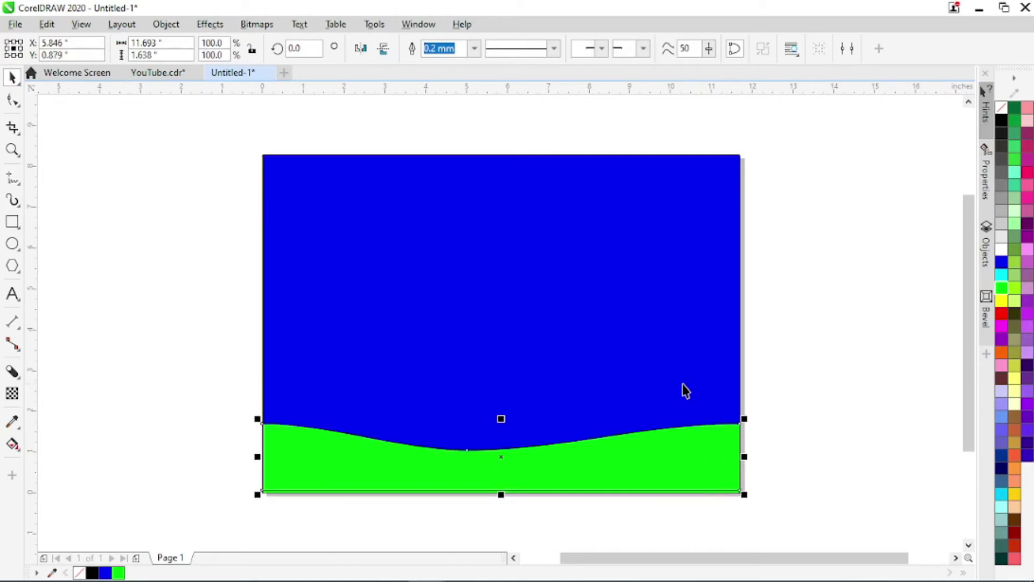
- Fill the raised copy with red and move it one level back behind the green strip
{"action": "left_click", "coordinate": [1001, 262]}
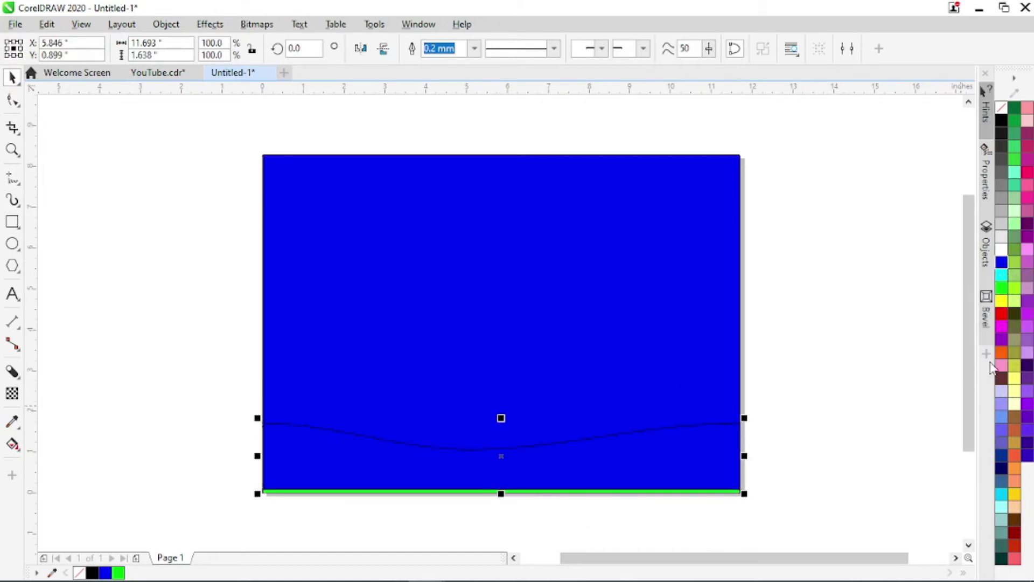
{"action": "left_click", "coordinate": [1003, 316]}
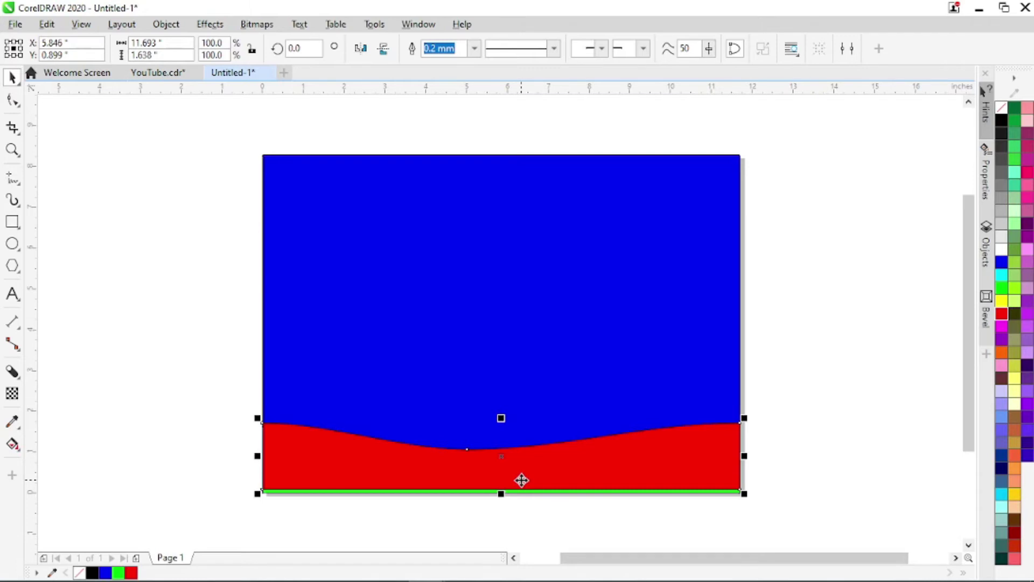
{"action": "key", "text": "ctrl+z"}
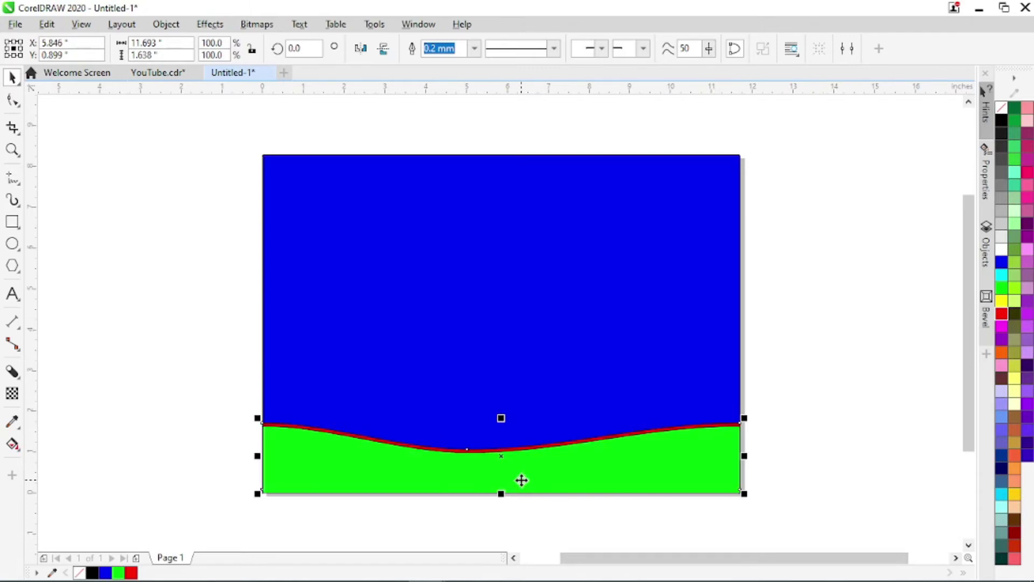
- Select the red and green curved strips together and remove their outlines
{"action": "scroll", "coordinate": [522, 481], "scroll_direction": "down", "scroll_amount": 2}
{"action": "scroll", "coordinate": [521, 481], "scroll_direction": "up", "scroll_amount": 5}
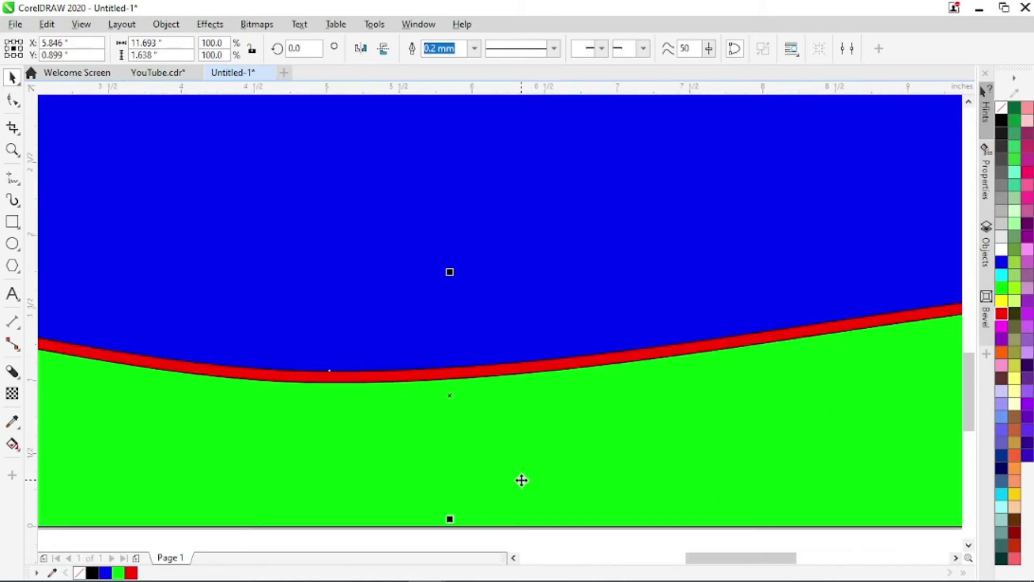
{"action": "scroll", "coordinate": [521, 480], "scroll_direction": "up", "scroll_amount": 3}
{"action": "scroll", "coordinate": [522, 480], "scroll_direction": "down", "scroll_amount": 1}
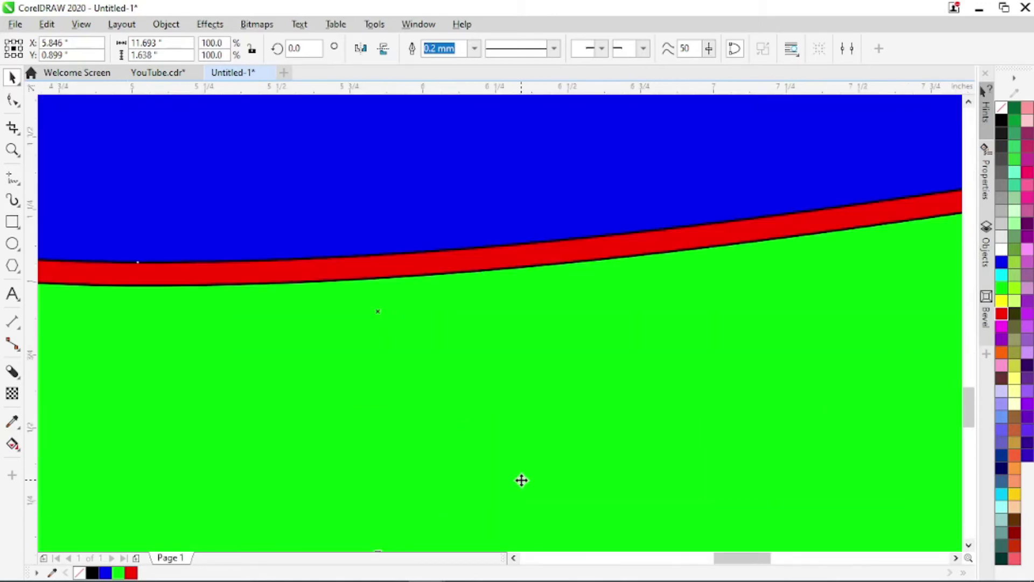
{"action": "left_click", "coordinate": [513, 259], "text": "shift"}
{"action": "scroll", "coordinate": [513, 259], "scroll_direction": "down", "scroll_amount": 3}
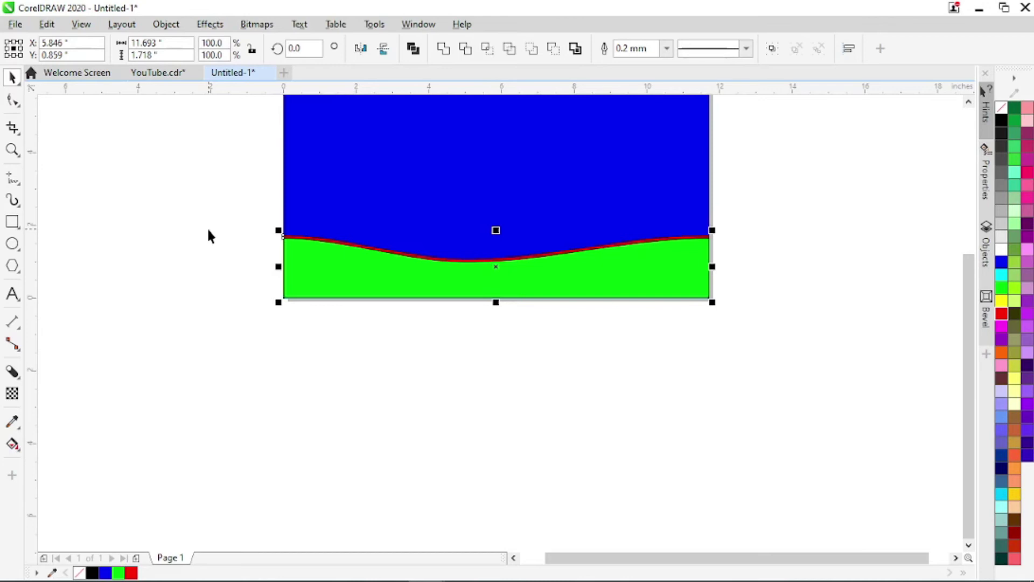
{"action": "right_click", "coordinate": [1004, 108]}
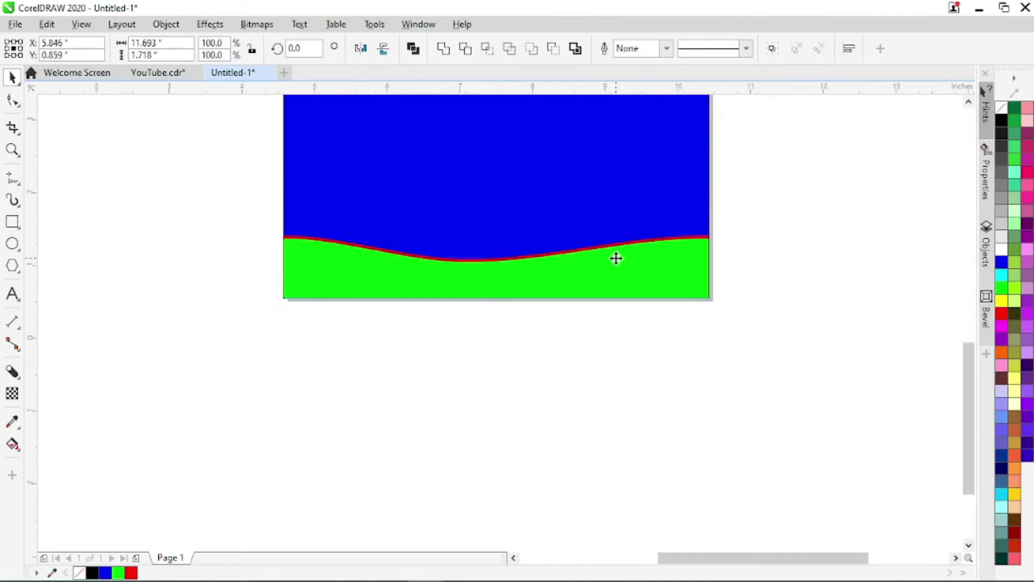
- Make a copy of the blue background compressed into a band about 2.67 in tall along the page's upper edge
{"action": "scroll", "coordinate": [616, 259], "scroll_direction": "up", "scroll_amount": 3}
{"action": "scroll", "coordinate": [616, 258], "scroll_direction": "down", "scroll_amount": 3}
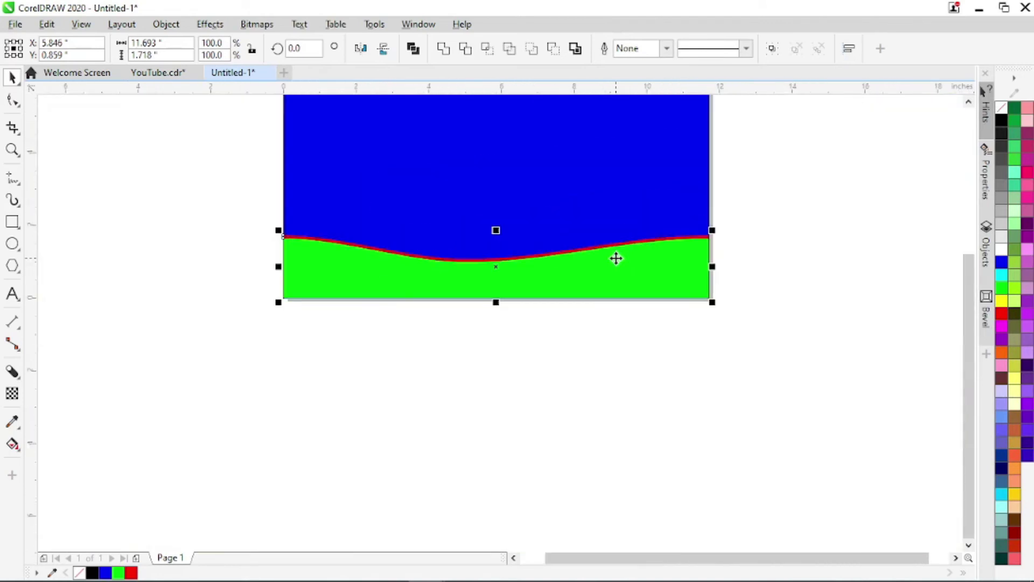
{"action": "scroll", "coordinate": [616, 259], "scroll_direction": "down", "scroll_amount": 2}
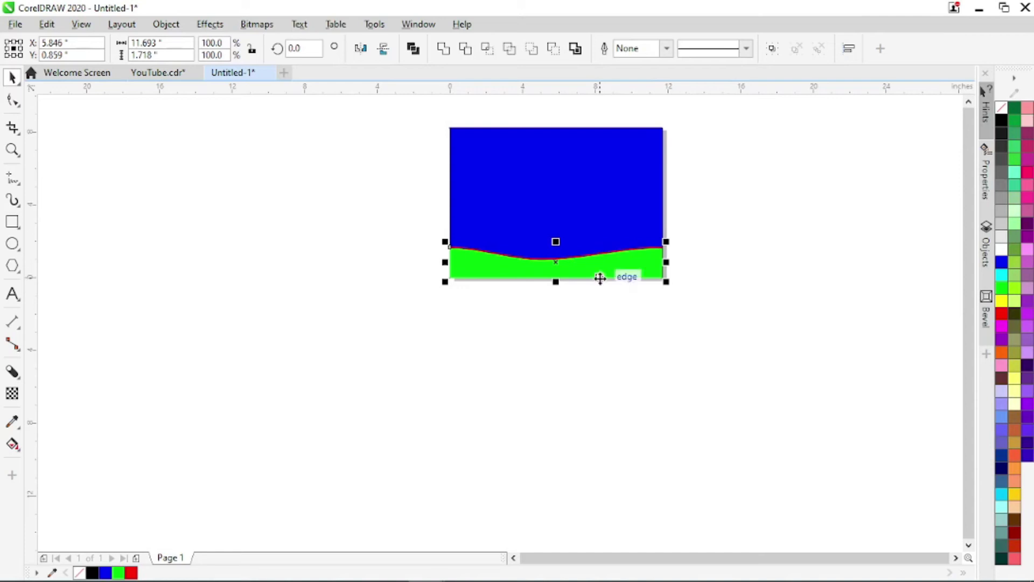
{"action": "left_click", "coordinate": [541, 160]}
{"action": "left_click_drag", "start_coordinate": [555, 284], "coordinate": [556, 183]}
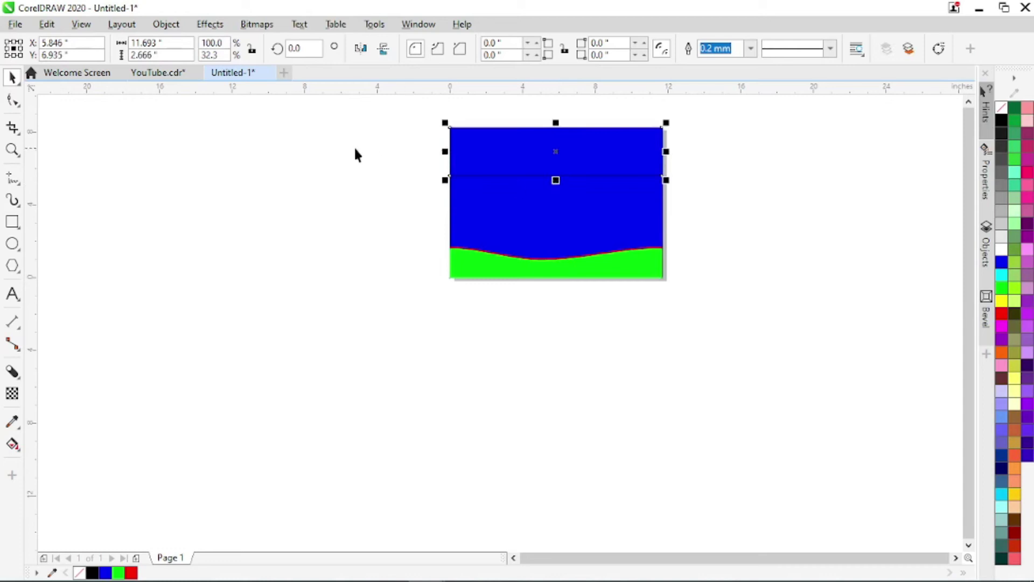
- Convert the upper blue band to curves and fill it with yellow
{"action": "left_click", "coordinate": [17, 106]}
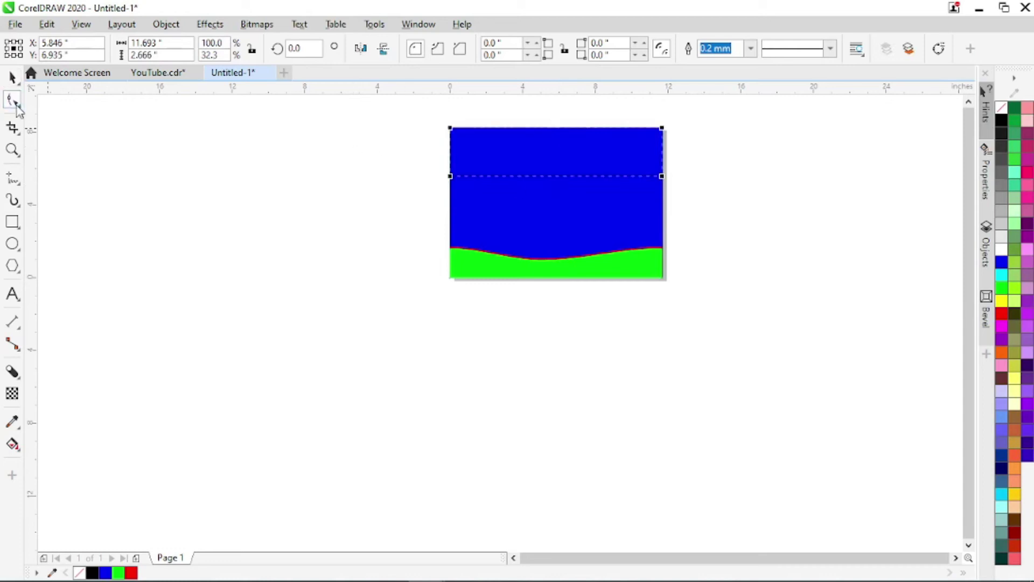
{"action": "left_click", "coordinate": [491, 200]}
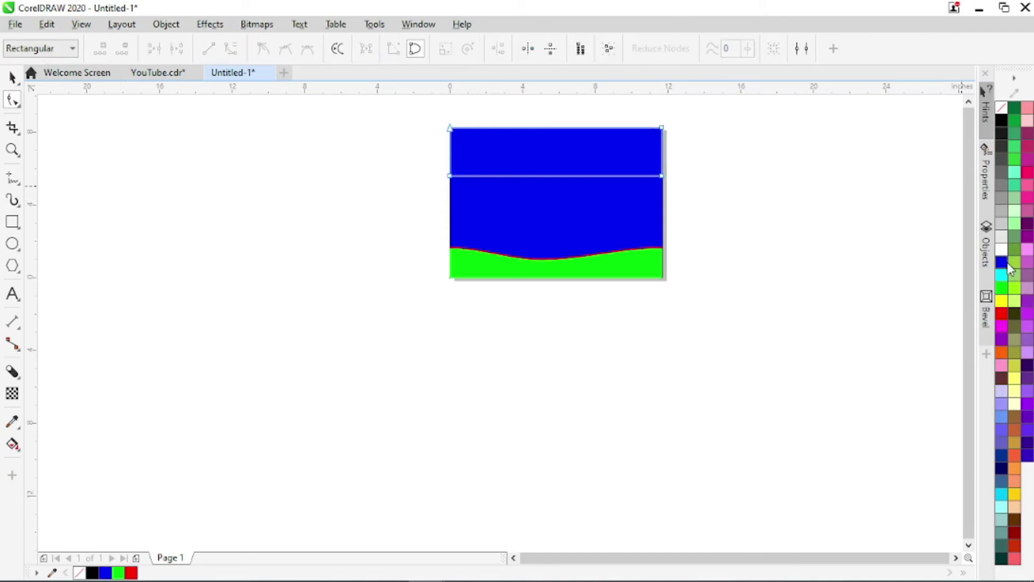
{"action": "left_click", "coordinate": [1001, 300]}
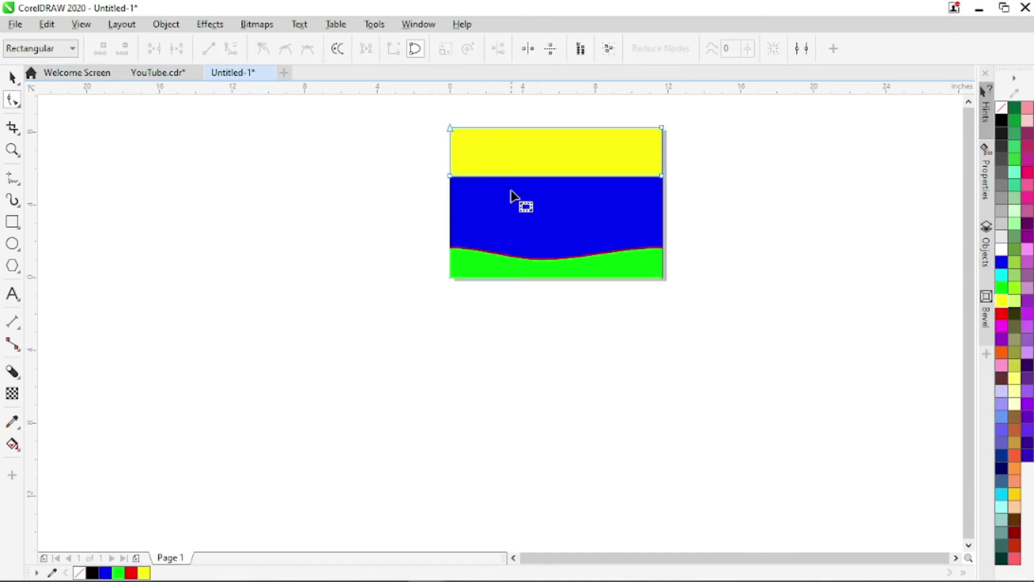
- Convert the yellow band's lower edge to a curve and bend it into an S-wave, raised on the left and dipping on the right
{"action": "left_click", "coordinate": [531, 175]}
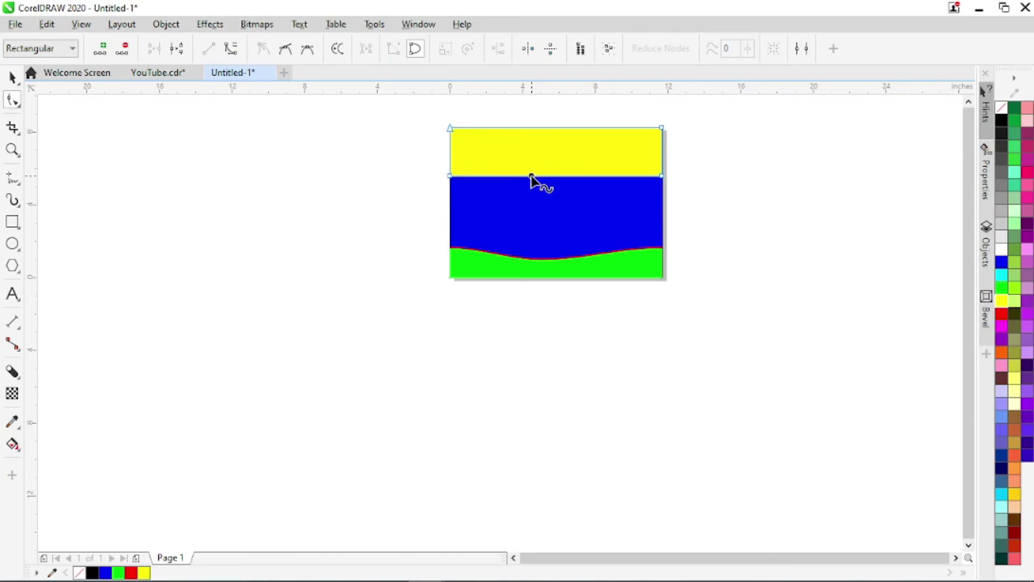
{"action": "left_click", "coordinate": [230, 51]}
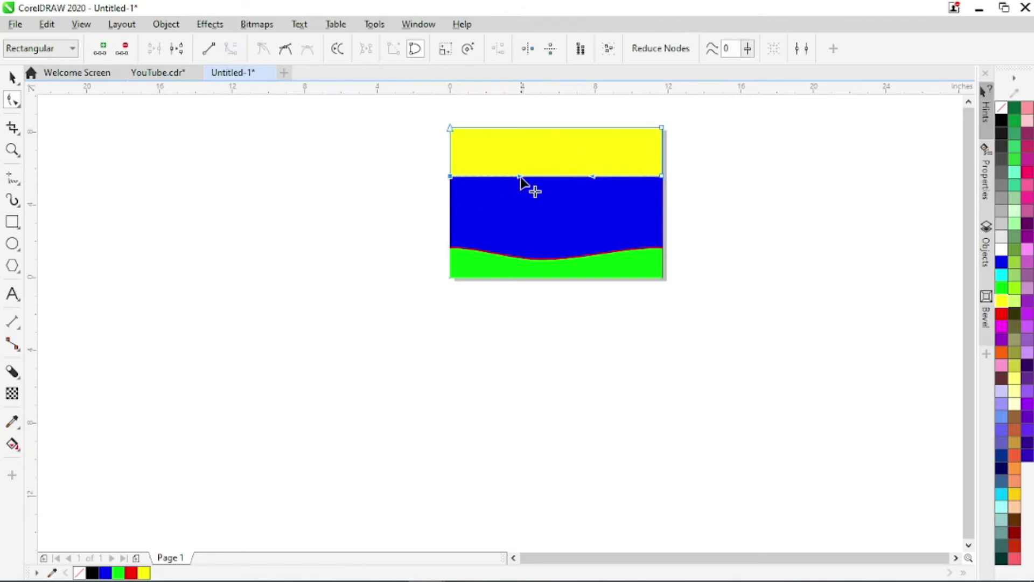
{"action": "left_click_drag", "start_coordinate": [520, 178], "coordinate": [533, 128]}
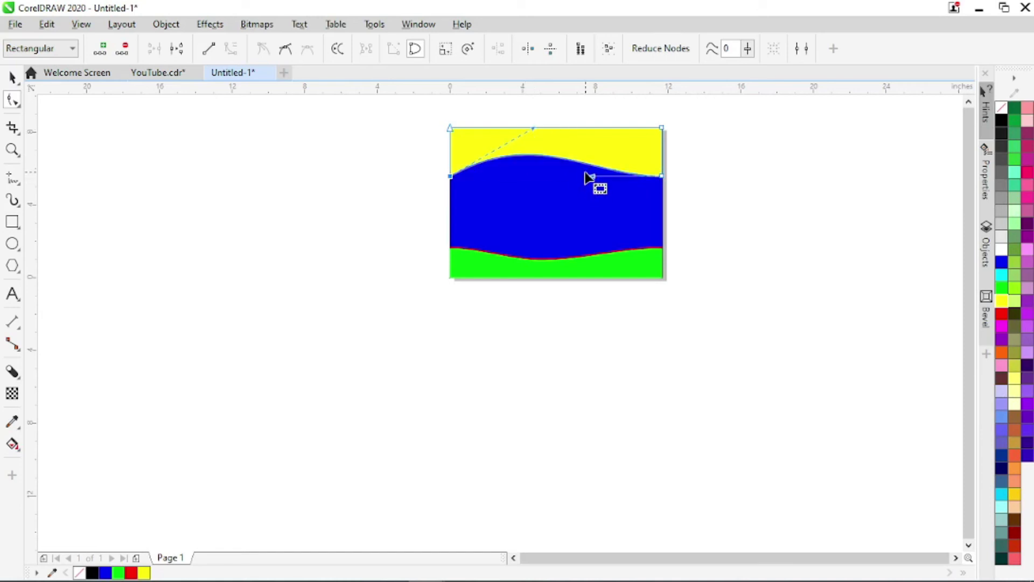
{"action": "left_click_drag", "start_coordinate": [593, 177], "coordinate": [592, 204]}
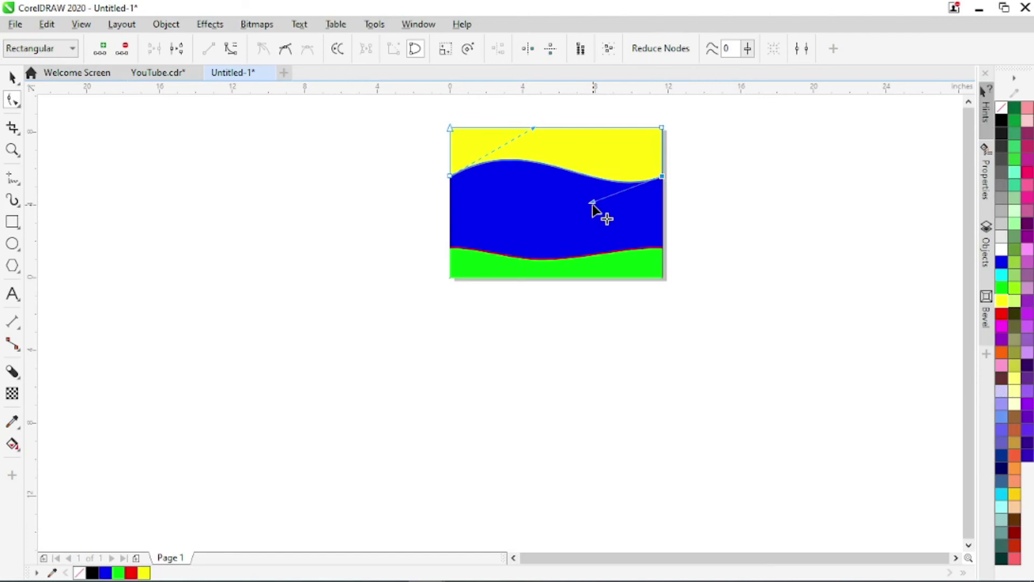
- Duplicate the yellow wavy band, nudge the copy down by about 0.14 in, fill it with near-black and place it behind the yellow band
{"action": "left_click", "coordinate": [12, 77]}
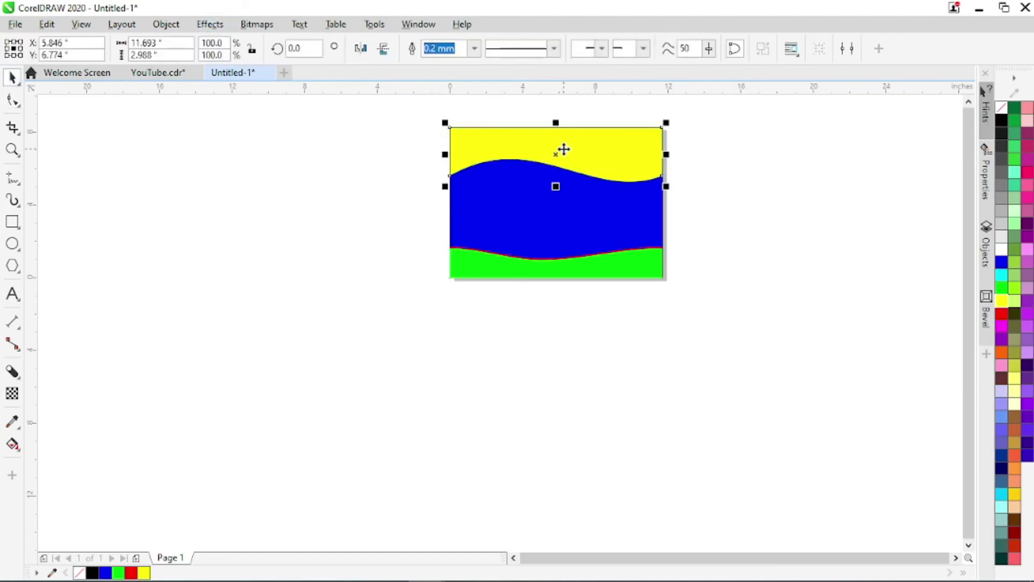
{"action": "key", "text": "Down"}
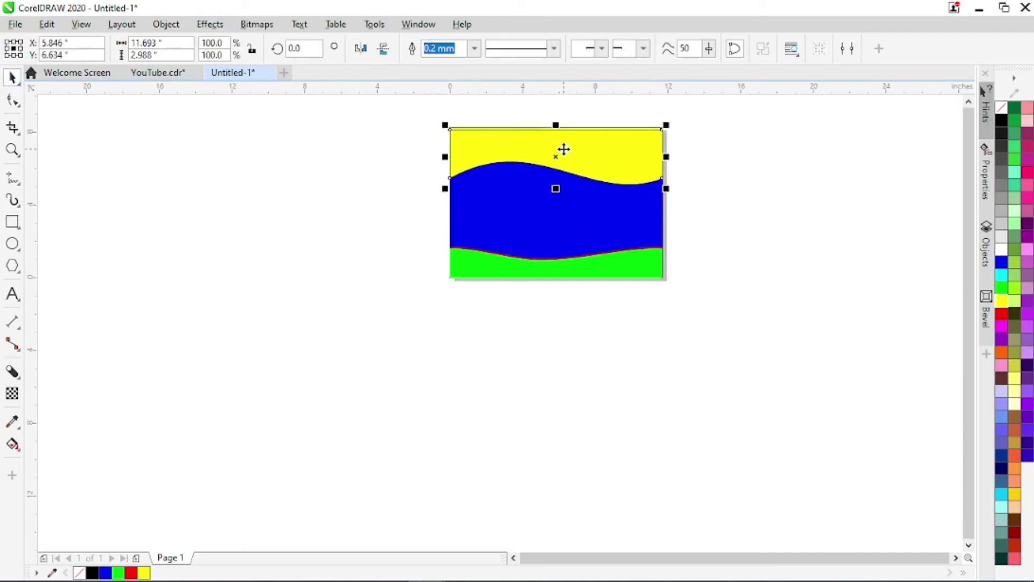
{"action": "left_click", "coordinate": [1001, 131]}
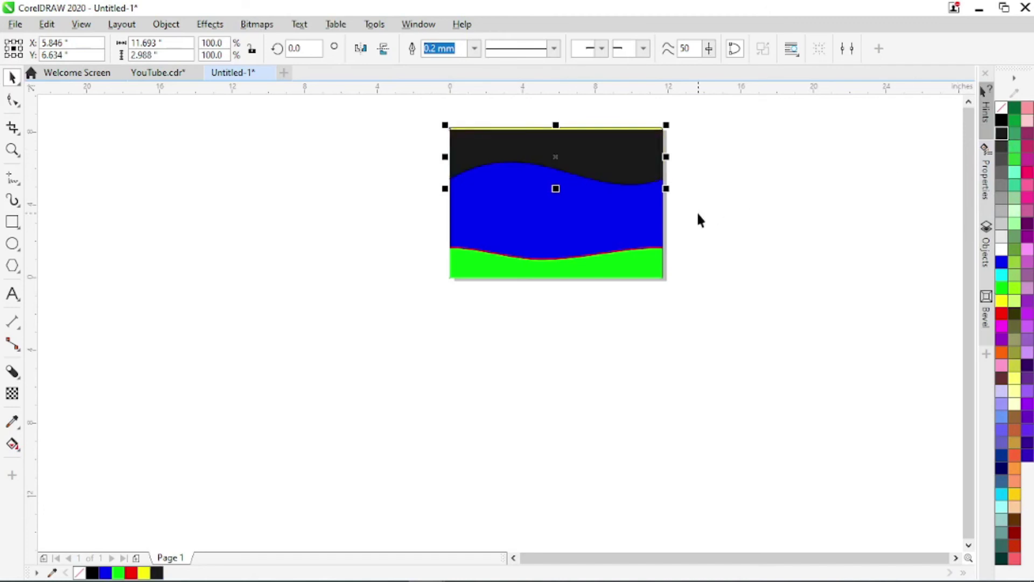
{"action": "key", "text": "ctrl+z"}
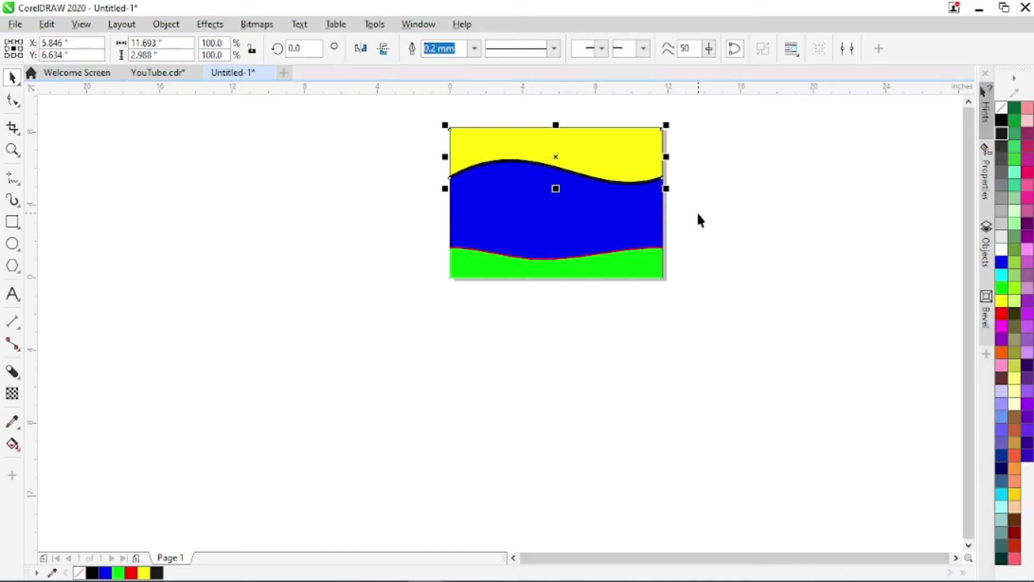
- Draw a square about 6.63 in wide on the empty area left of the page with the Rectangle tool
{"action": "key", "text": "F6"}
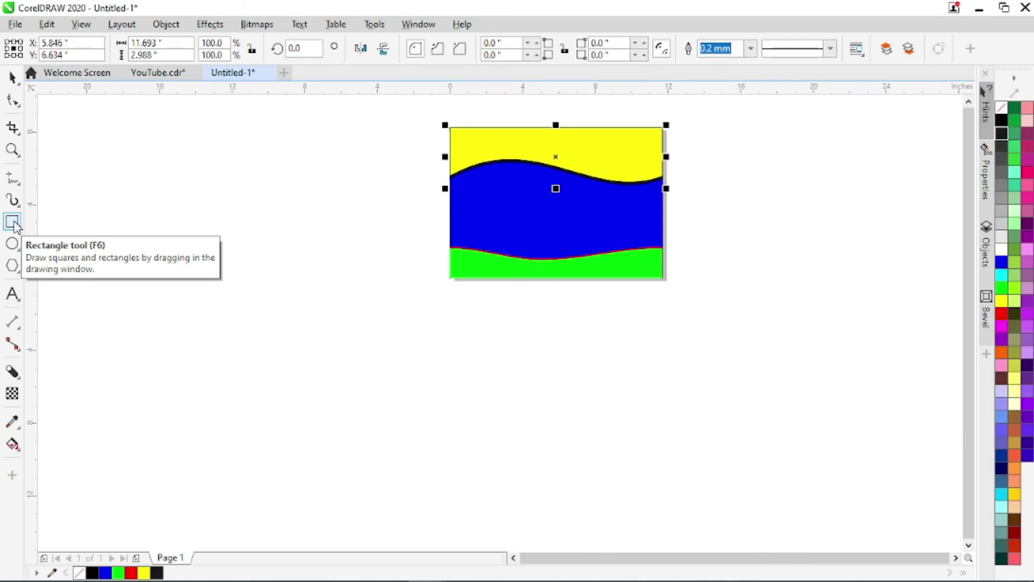
{"action": "left_click", "coordinate": [12, 243]}
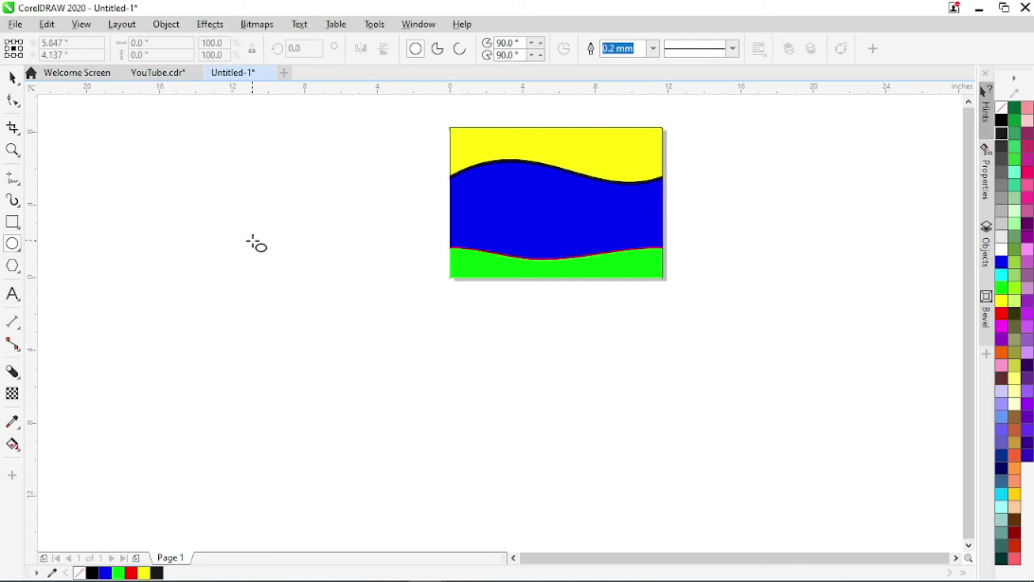
{"action": "left_click", "coordinate": [17, 226]}
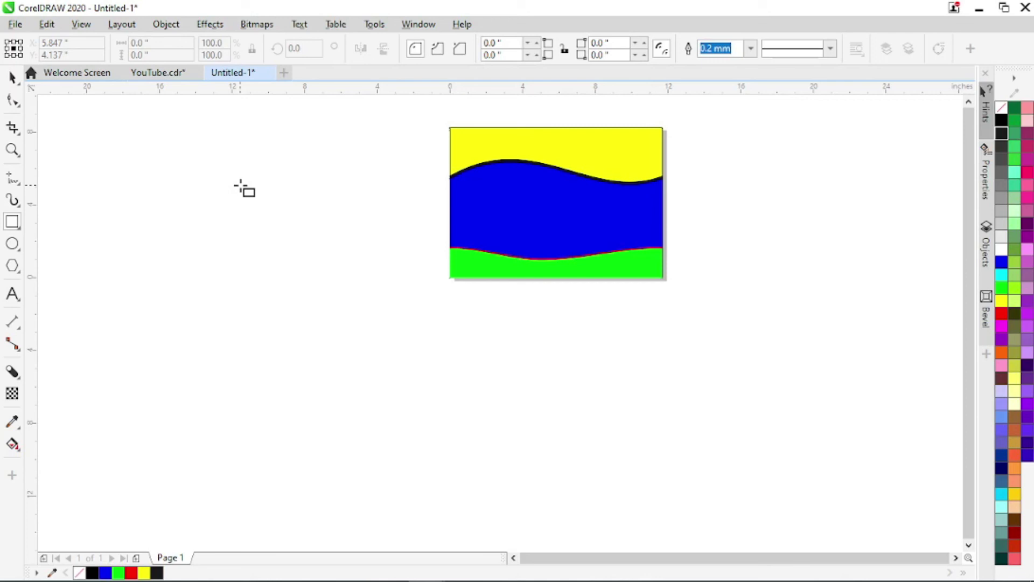
{"action": "mouse_move", "coordinate": [241, 186]}
{"action": "left_mouse_down"}
{"action": "mouse_move", "coordinate": [446, 390]}
{"action": "mouse_move", "coordinate": [321, 245]}
{"action": "mouse_move", "coordinate": [360, 283]}
{"action": "left_mouse_up"}
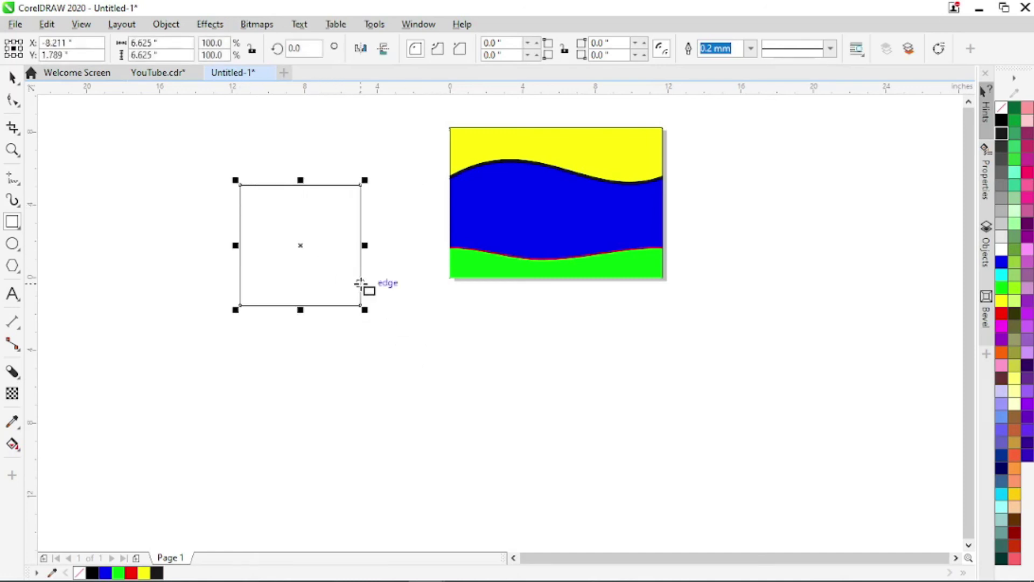
- Draw a circle about 15.96 in in diameter left of the page, overlapping the square, with the Ellipse tool
{"action": "left_click", "coordinate": [12, 246]}
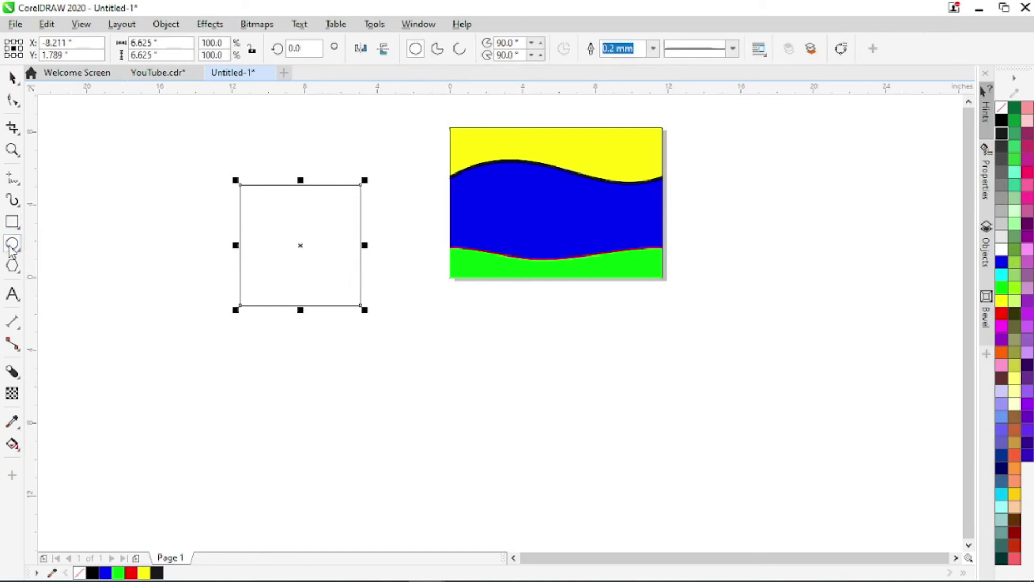
{"action": "left_click", "coordinate": [121, 213]}
{"action": "left_click_drag", "start_coordinate": [122, 212], "coordinate": [374, 504]}
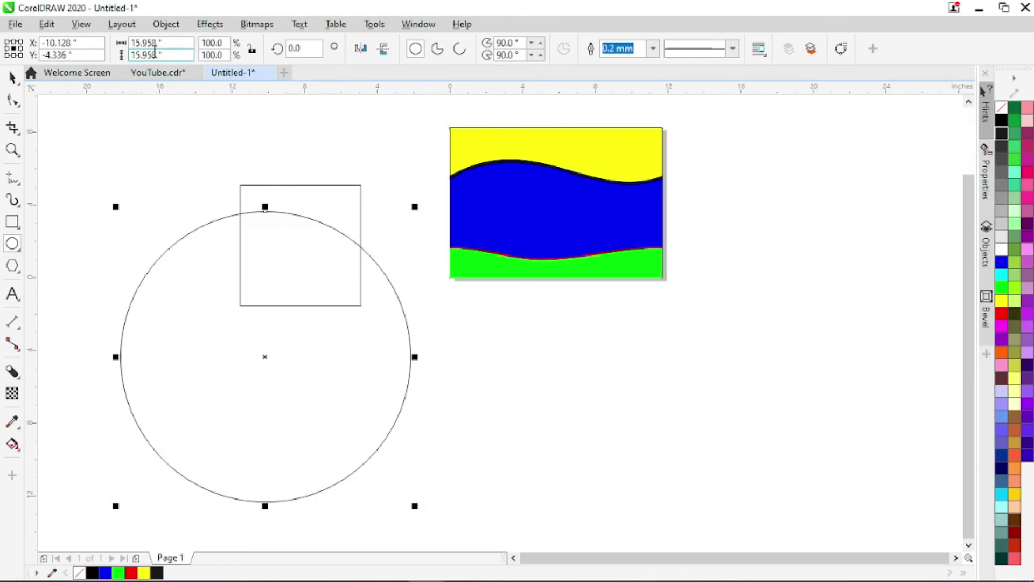